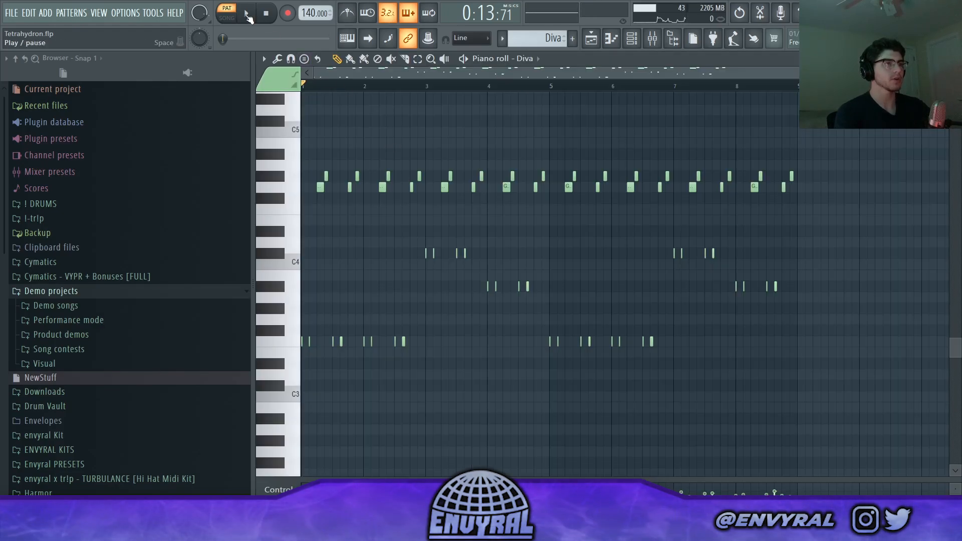
- Play the Diva pattern while viewing its notes in the piano roll
{"action": "left_click", "coordinate": [247, 15]}
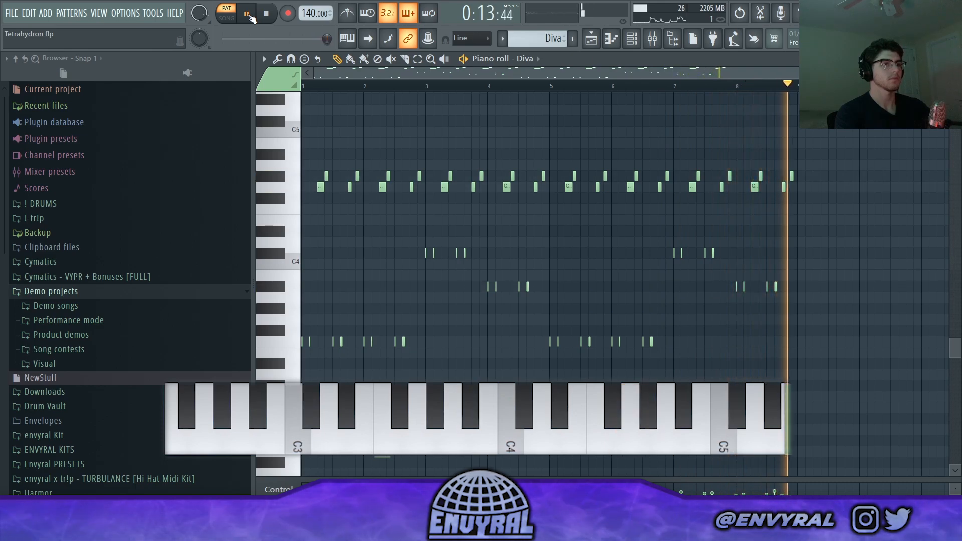
{"action": "left_click", "coordinate": [249, 15]}
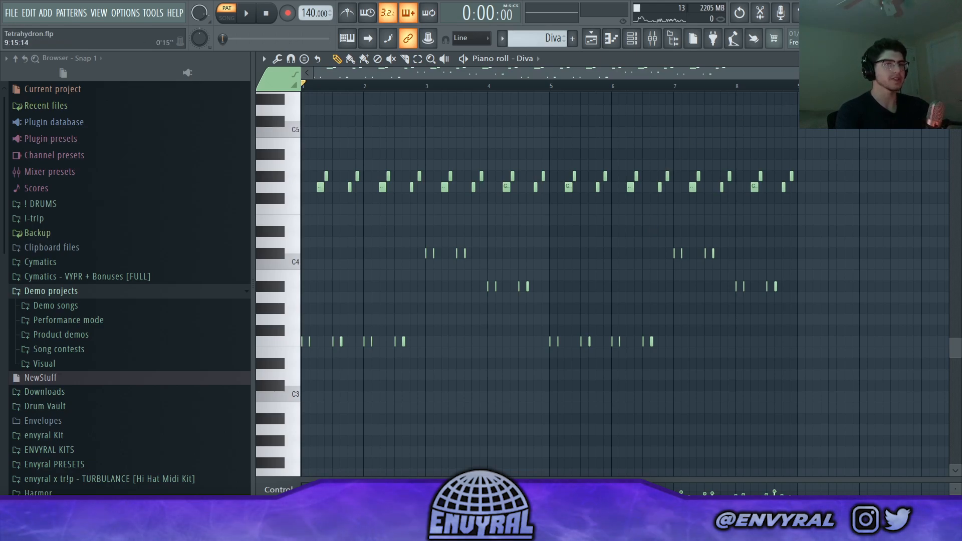
{"action": "scroll", "coordinate": [726, 209], "scroll_direction": "down", "scroll_amount": 1}
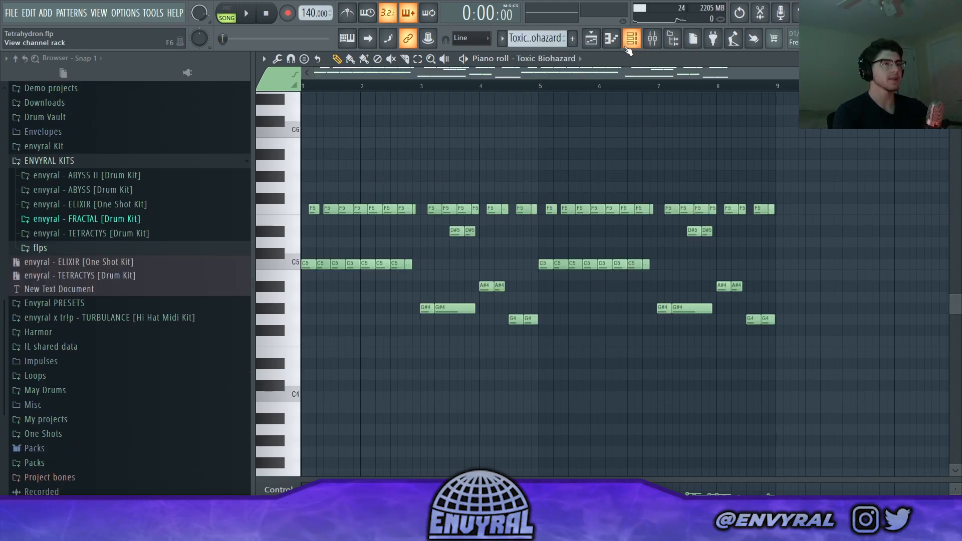
- Inspect the PolyEurothane ToTc preset in the Toxic Biohazard plugin, close the plugin and play its melody
{"action": "left_click", "coordinate": [629, 48]}
{"action": "left_click", "coordinate": [360, 125]}
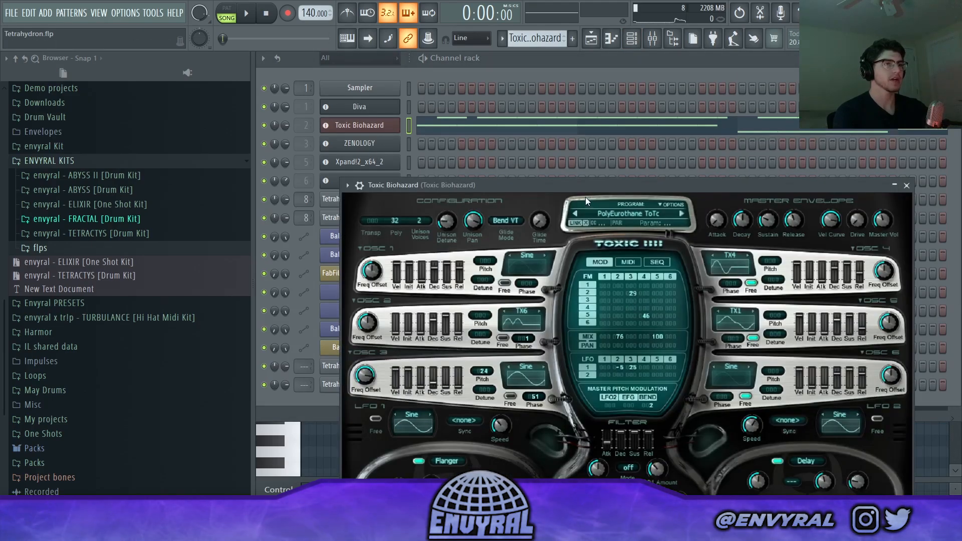
{"action": "left_click_drag", "start_coordinate": [571, 184], "coordinate": [519, 90]}
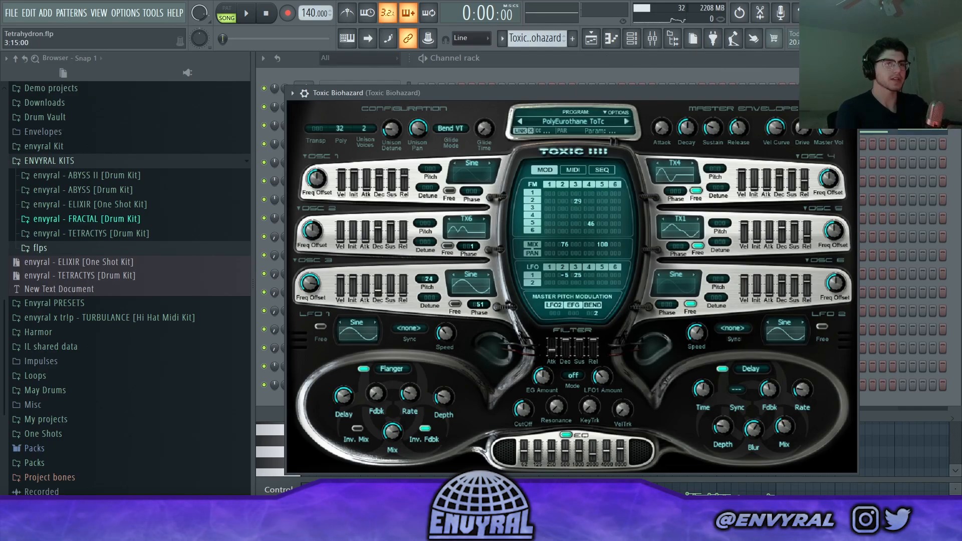
{"action": "left_click", "coordinate": [850, 93]}
{"action": "left_click", "coordinate": [624, 129]}
{"action": "left_click", "coordinate": [624, 129]}
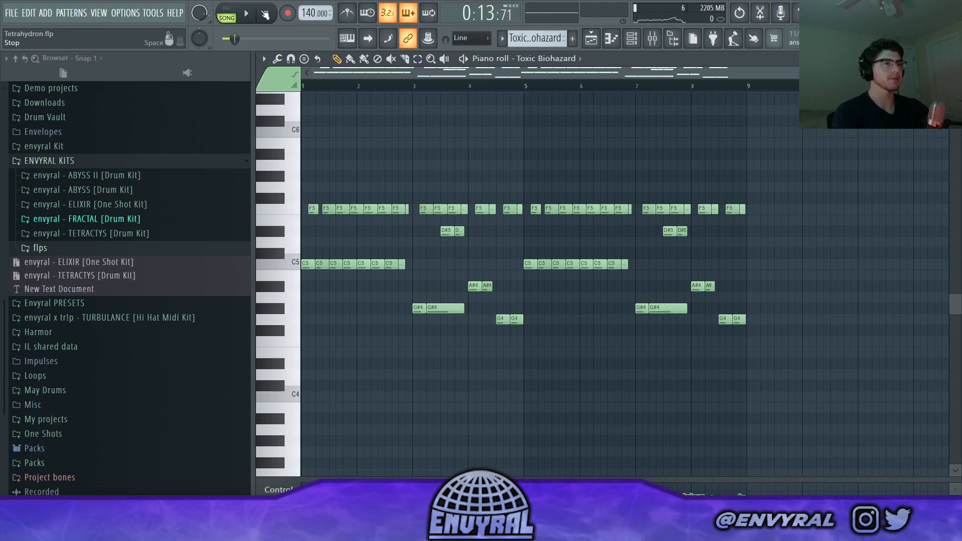
{"action": "left_click", "coordinate": [249, 14]}
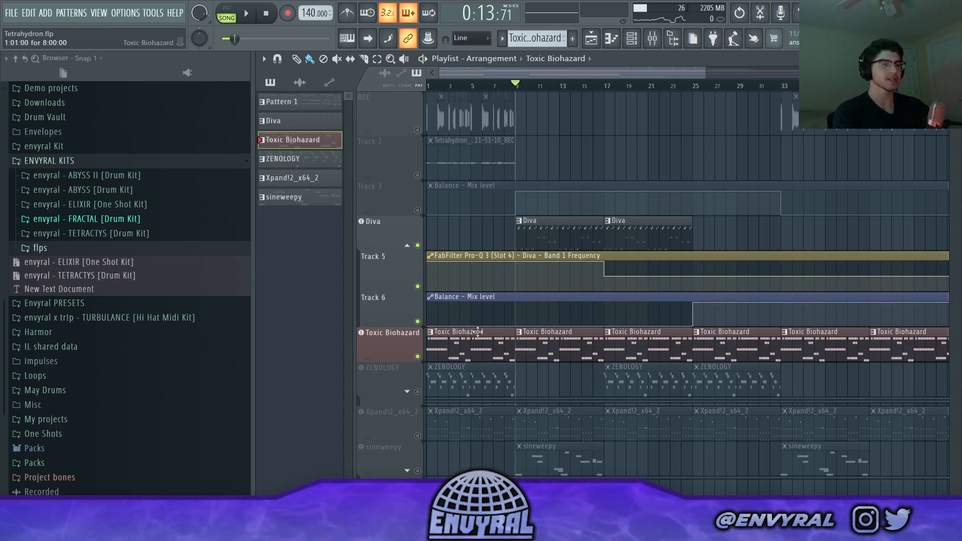
- Open the Xpand!2_x64_2 pattern in the piano roll and view its channel in the channel rack
{"action": "scroll", "coordinate": [478, 332], "scroll_direction": "down", "scroll_amount": 1}
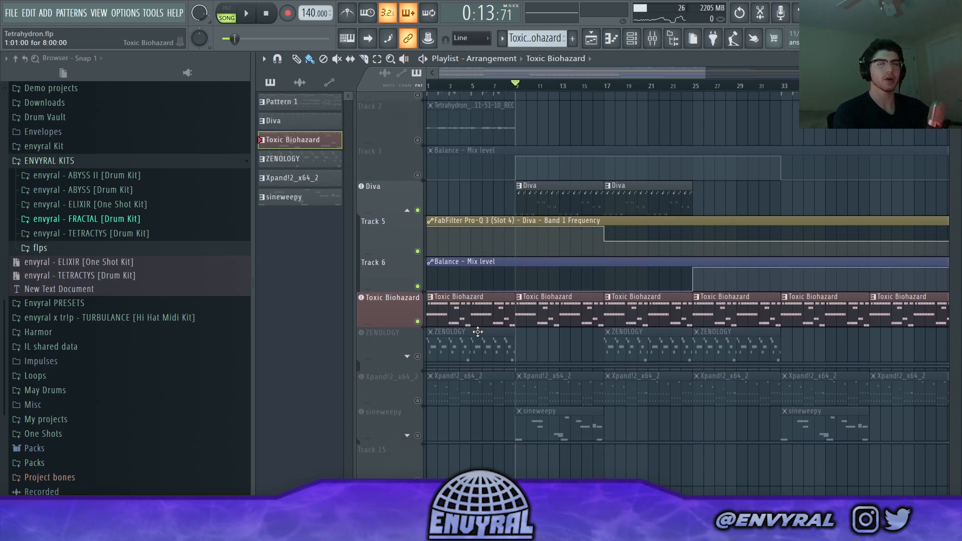
{"action": "double_click", "coordinate": [441, 367]}
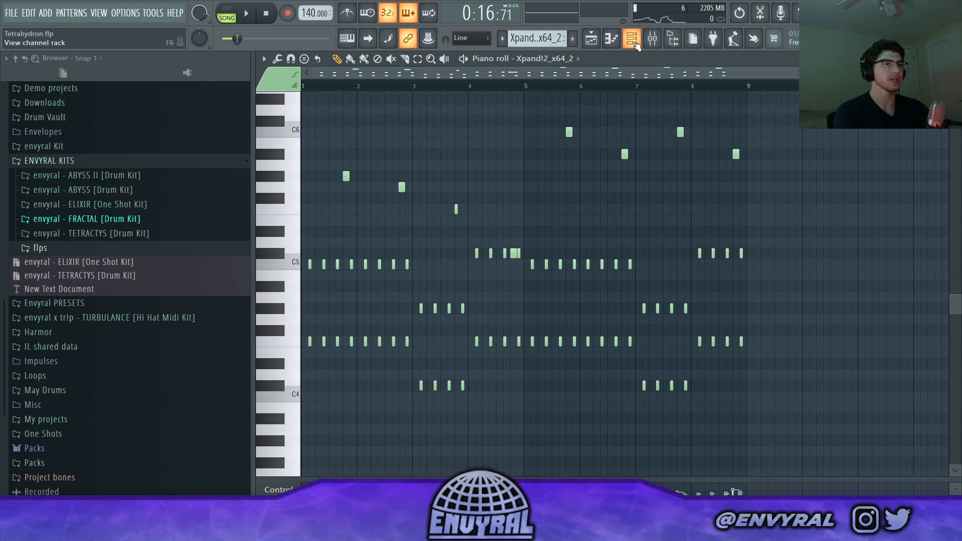
{"action": "left_click", "coordinate": [634, 43]}
{"action": "left_click", "coordinate": [384, 166]}
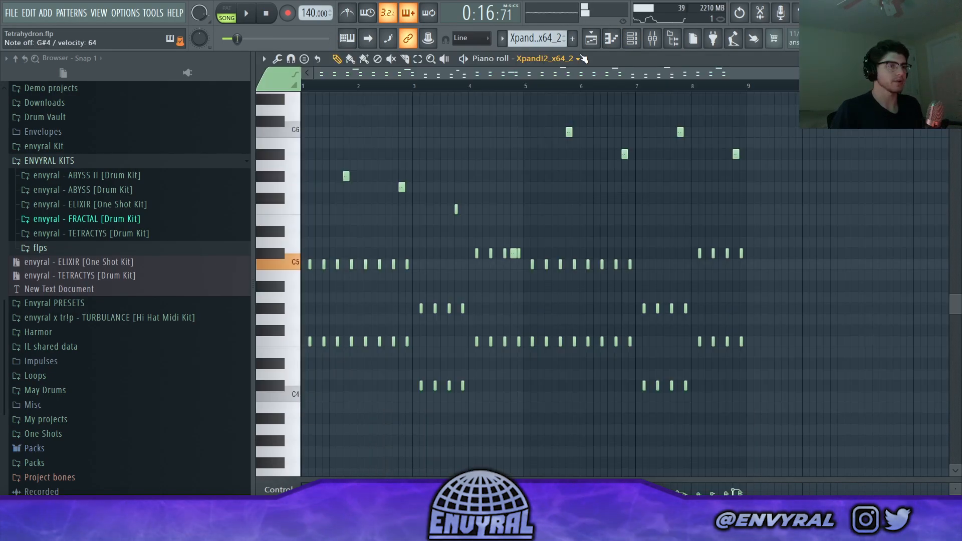
- Switch to pattern mode and play the Xpand!2_x64_2 pattern on its own
{"action": "left_click", "coordinate": [227, 8]}
{"action": "left_click", "coordinate": [246, 14]}
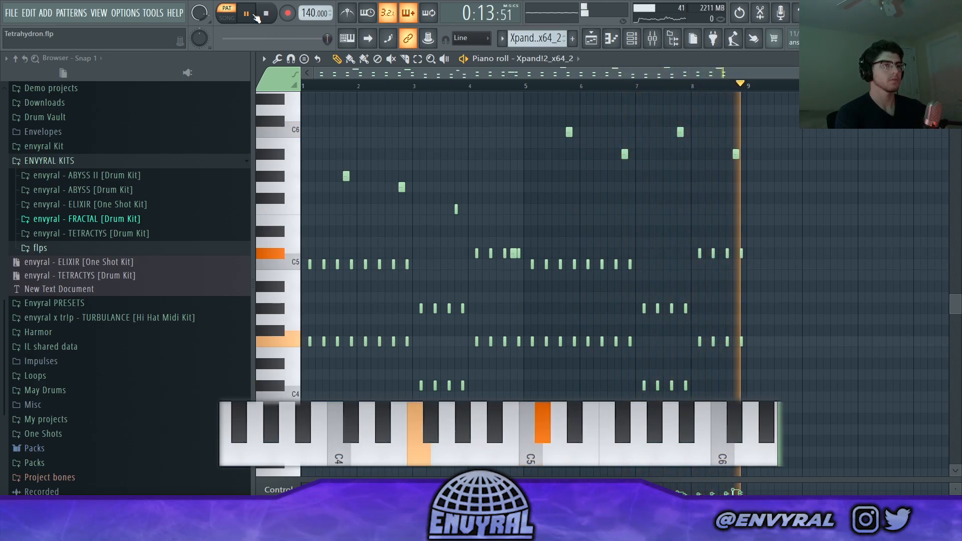
{"action": "key", "text": "space"}
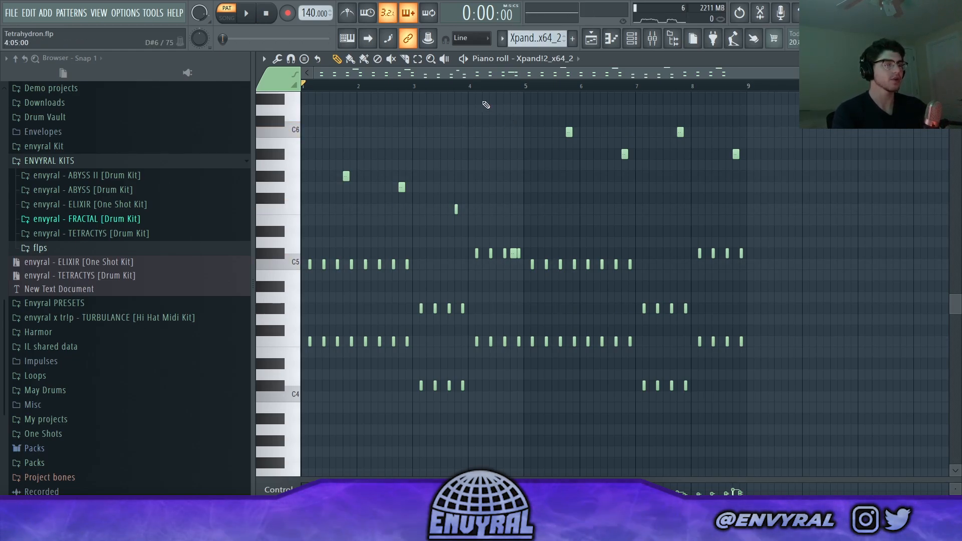
{"action": "left_click", "coordinate": [250, 12]}
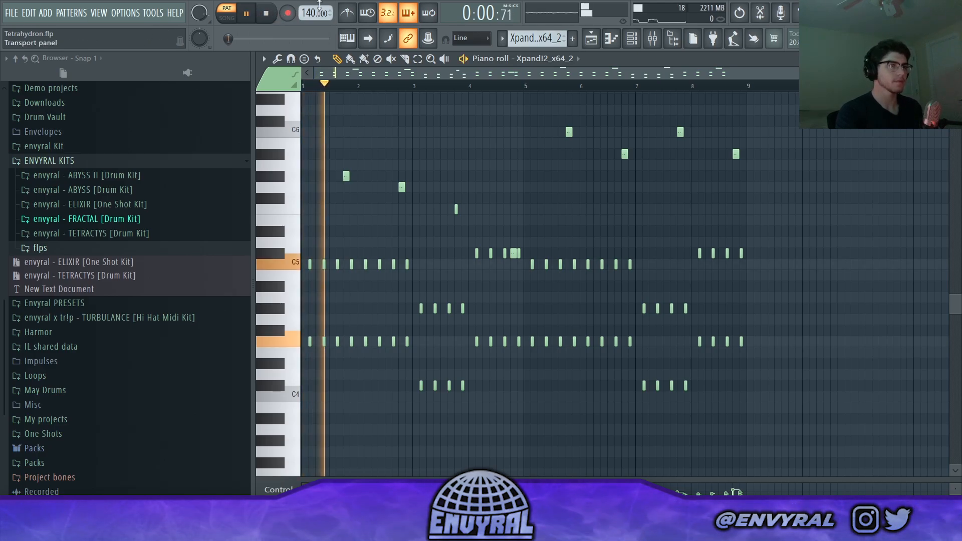
{"action": "key", "text": "space"}
- Play the playlist arrangement from bar 9 with the Diva, Toxic Biohazard and Xpand!2 tracks enabled
{"action": "scroll", "coordinate": [321, 90], "scroll_direction": "down", "scroll_amount": 1}
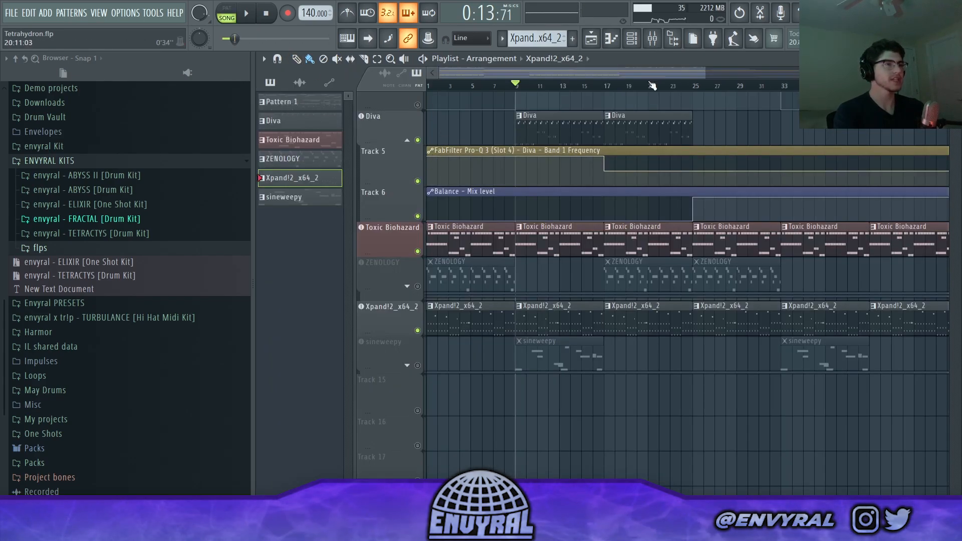
{"action": "key", "text": "space"}
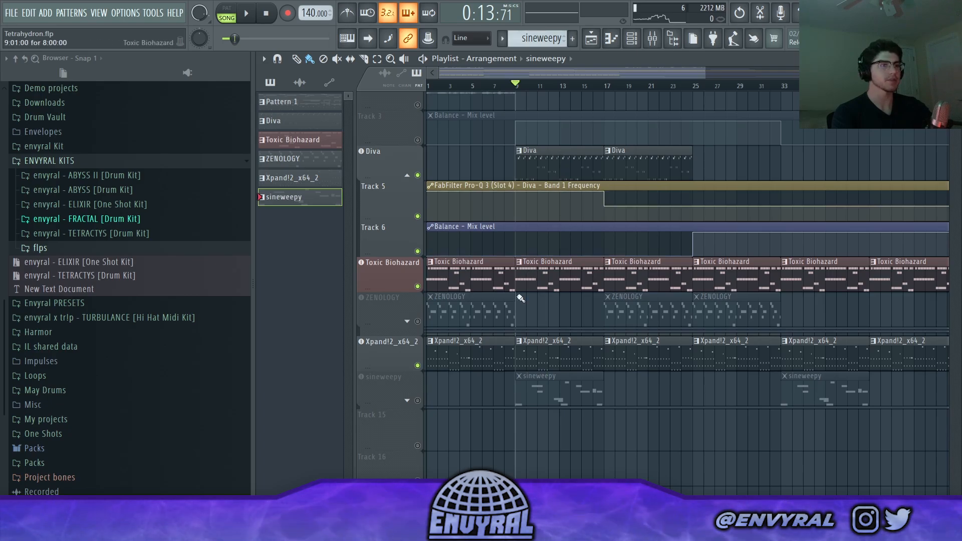
- Inspect the sineweepy SimSynth patch and its Filter SEM mixer effect, and listen to its melody within the song
{"action": "key", "text": "F7"}
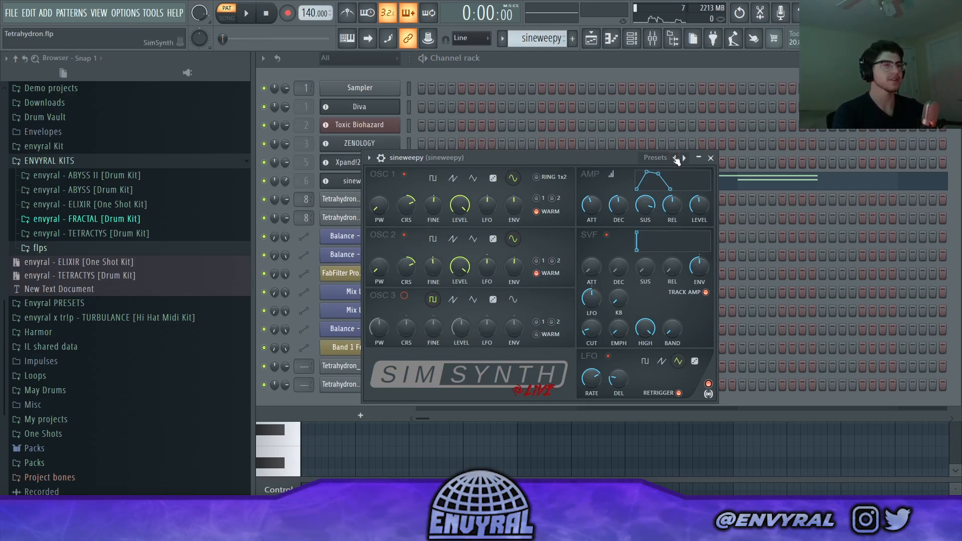
{"action": "key", "text": "F9"}
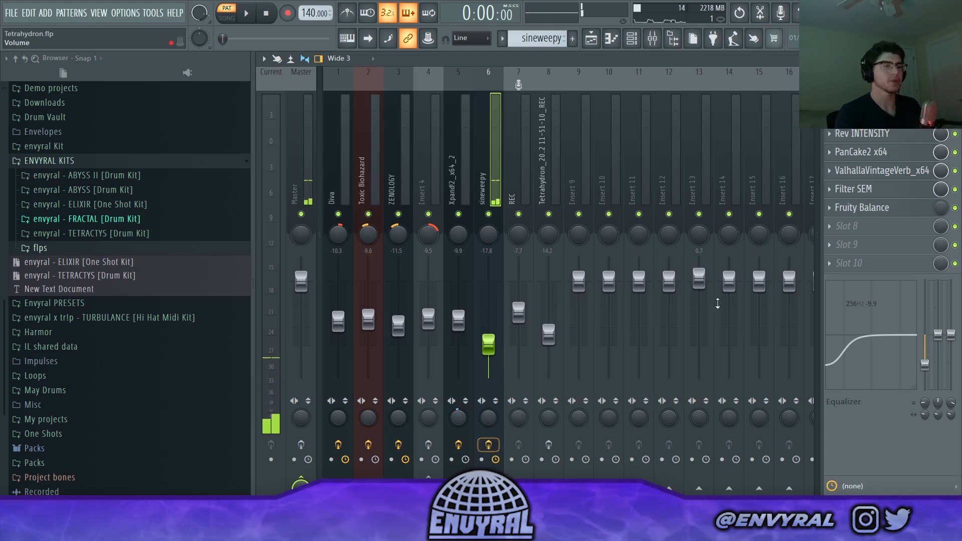
{"action": "left_click", "coordinate": [899, 193]}
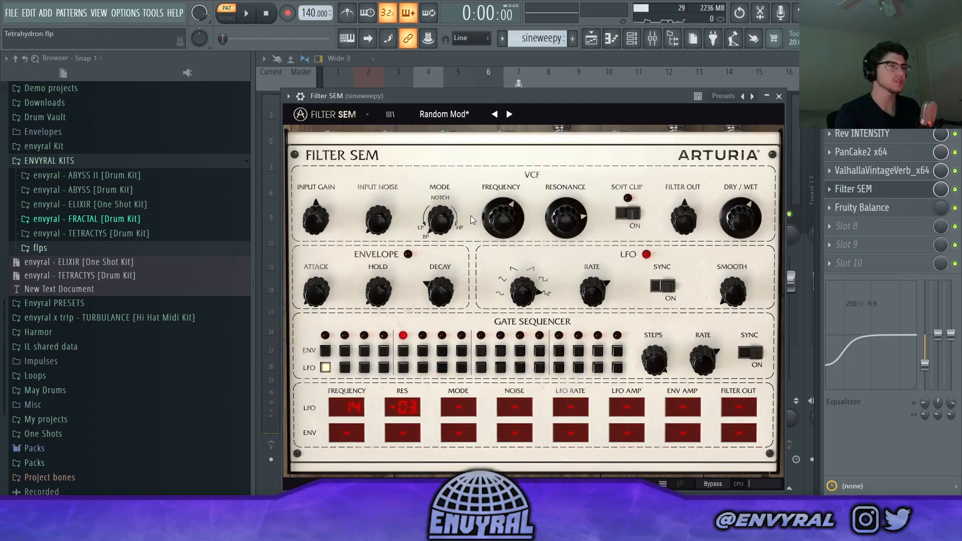
{"action": "left_click", "coordinate": [778, 97]}
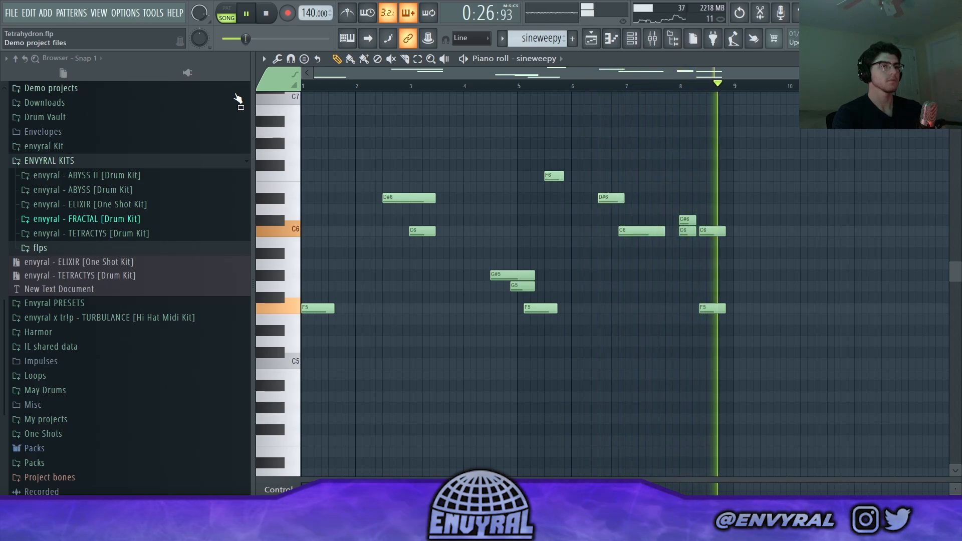
{"action": "key", "text": "space"}
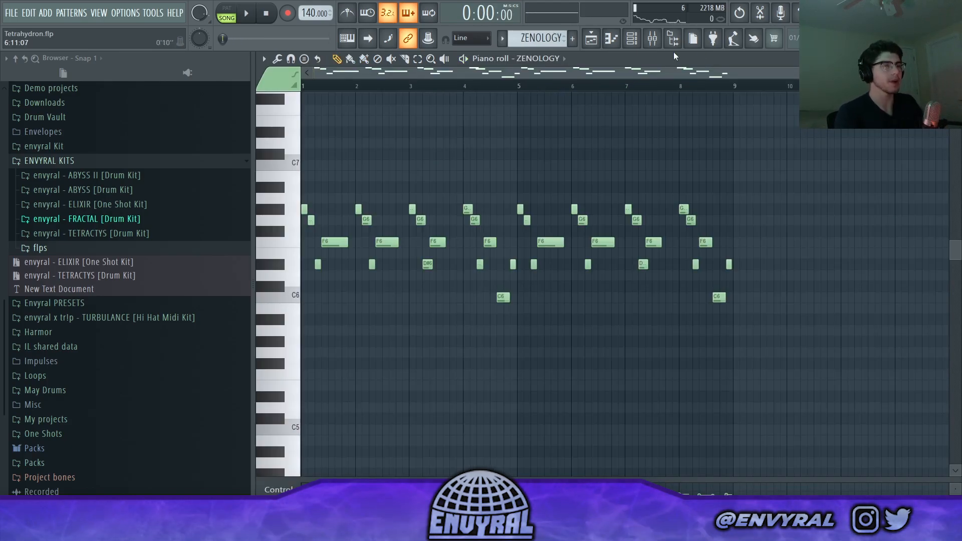
- Switch to pattern mode and play the ZENOLOGY pattern on its own
{"action": "key", "text": "l"}
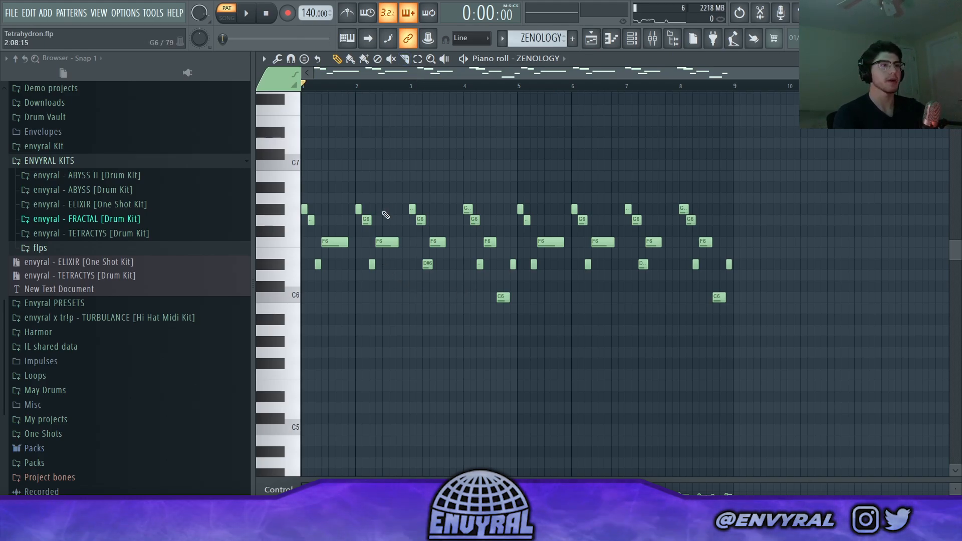
{"action": "key", "text": "space"}
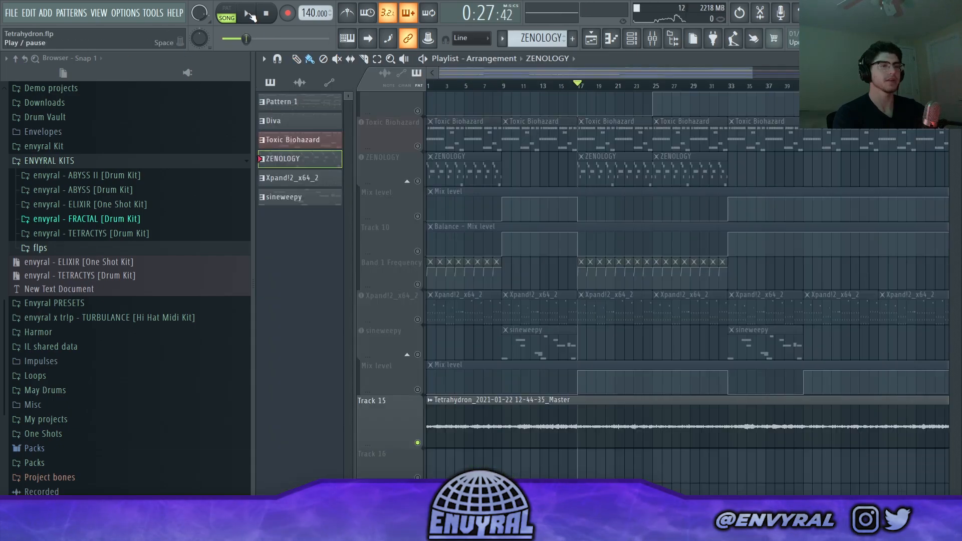
- Play the song from bar 17 with only Track 15's master recording enabled, and review the playlist's upper tracks
{"action": "left_click", "coordinate": [251, 16]}
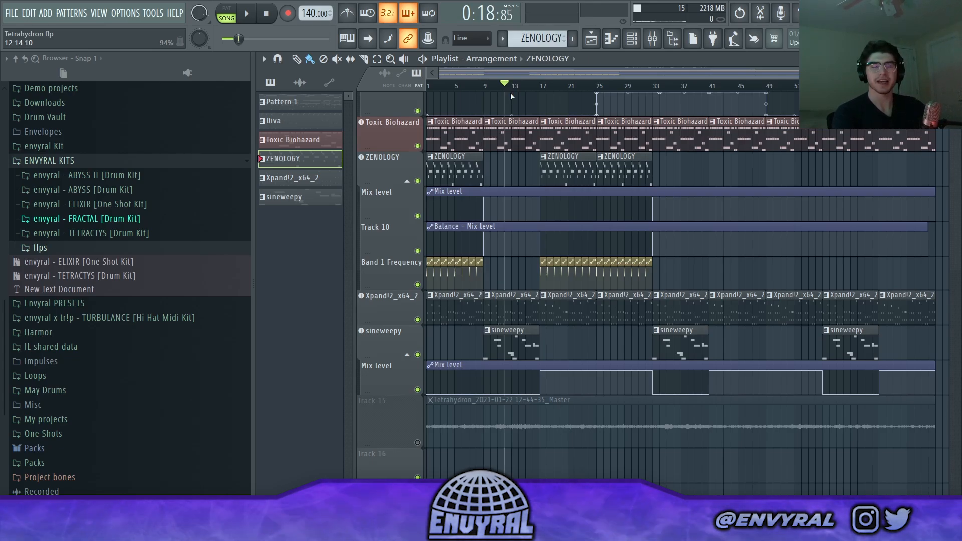
{"action": "scroll", "coordinate": [507, 107], "scroll_direction": "up", "scroll_amount": 1}
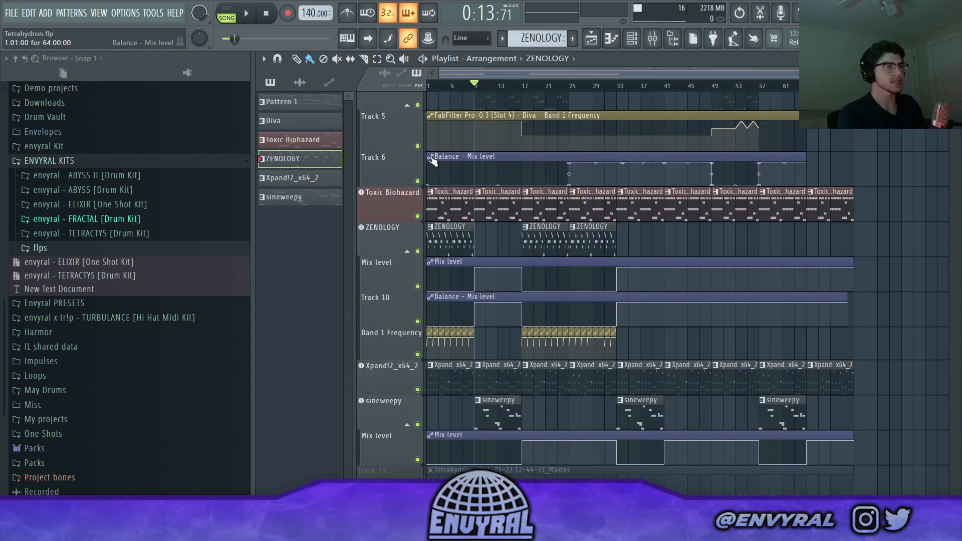
{"action": "scroll", "coordinate": [428, 162], "scroll_direction": "up", "scroll_amount": 4}
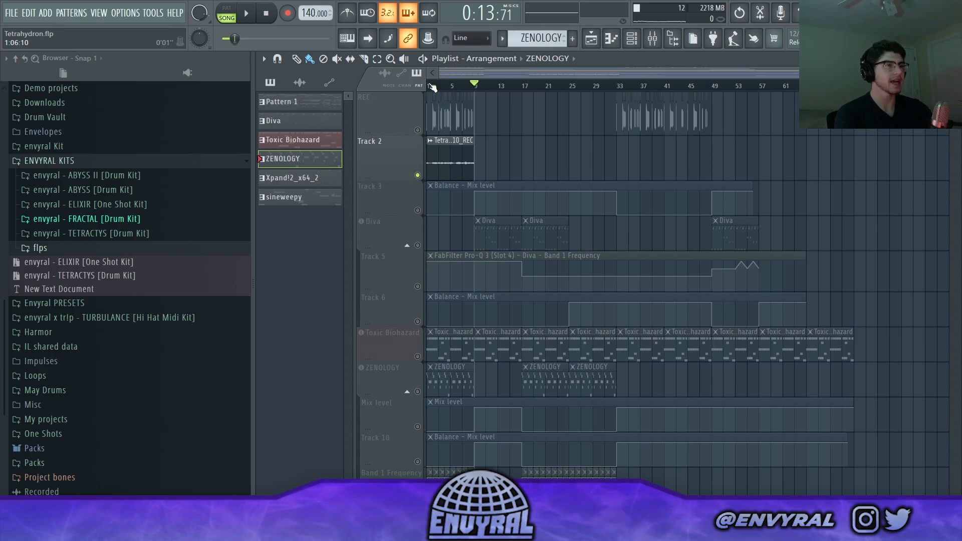
- Audition the REC track and the Track 2 recording separately from the start of the song
{"action": "key", "text": "space"}
{"action": "left_click", "coordinate": [418, 175]}
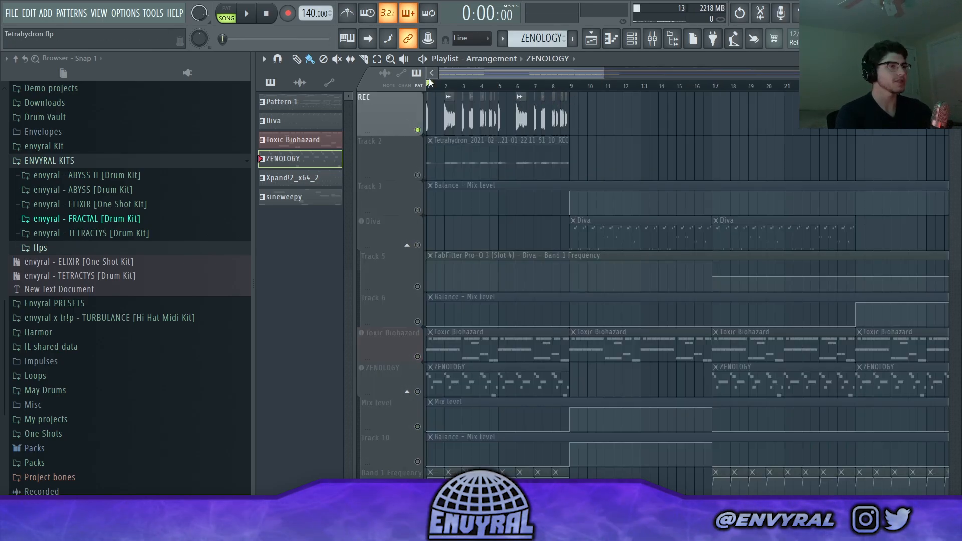
{"action": "key", "text": "space"}
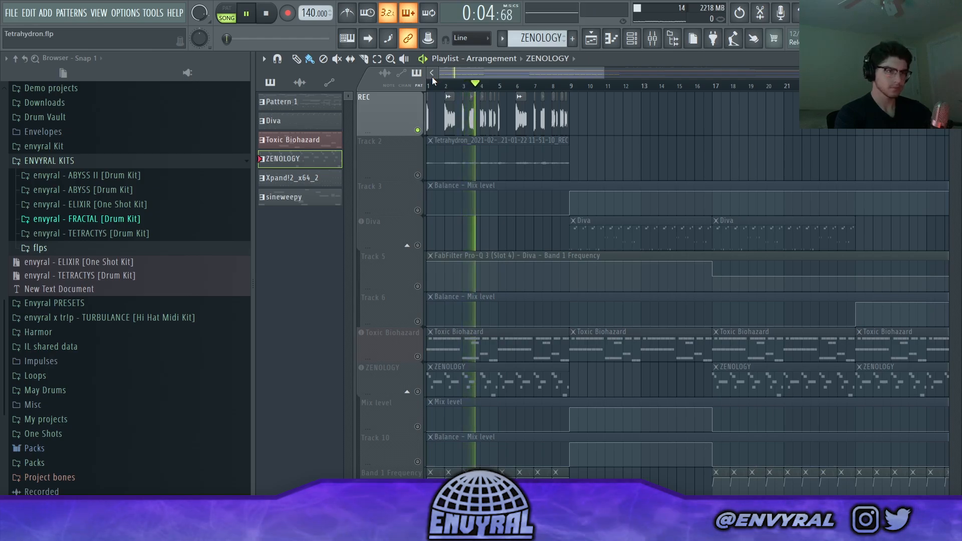
{"action": "key", "text": "space"}
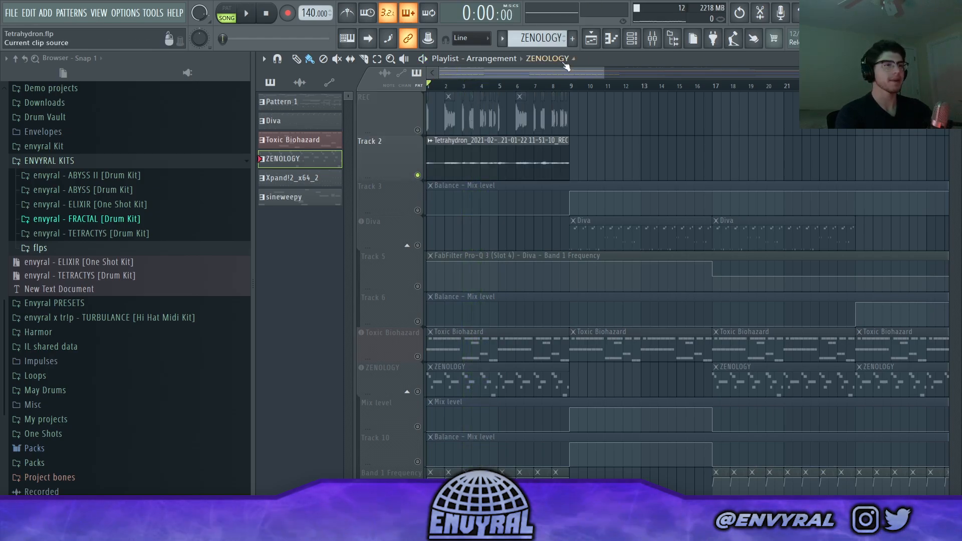
{"action": "left_click", "coordinate": [251, 22]}
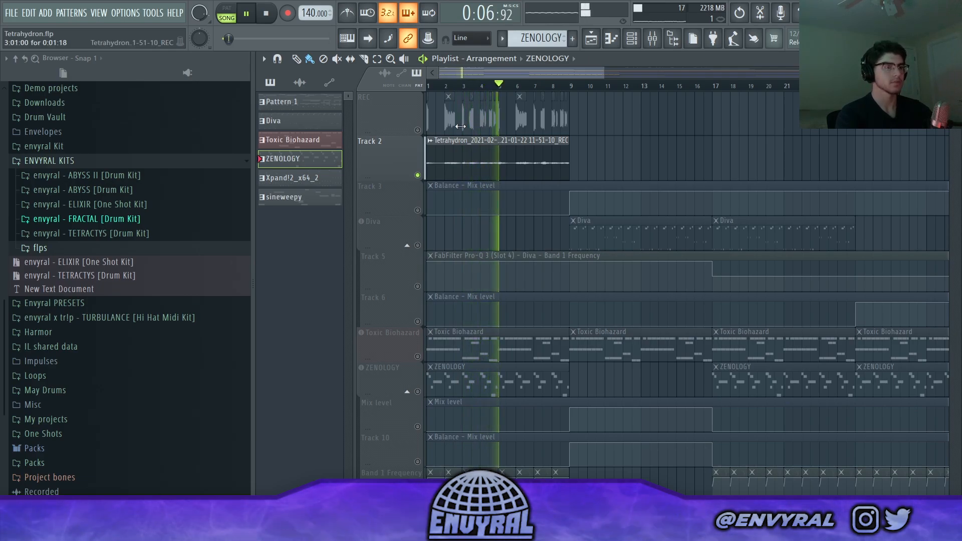
{"action": "left_click", "coordinate": [264, 14]}
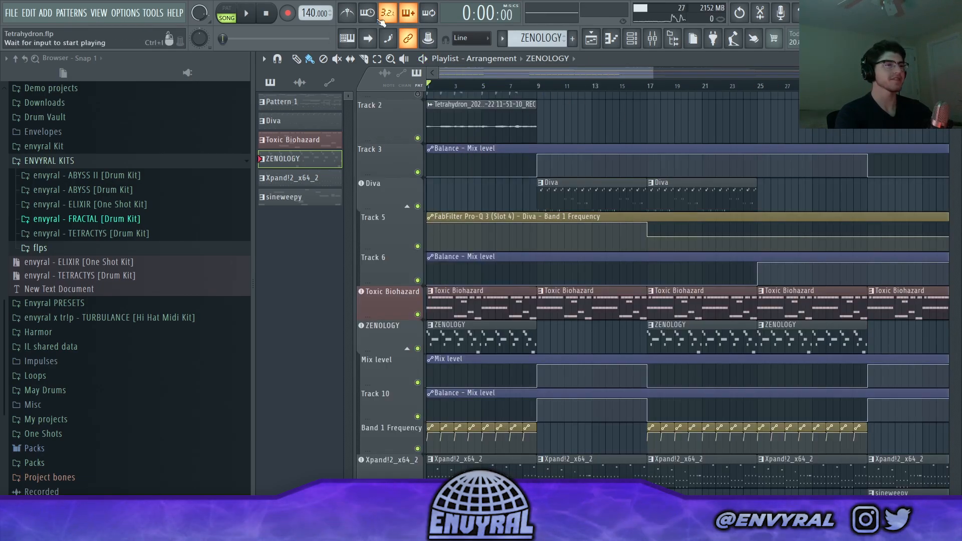
- Play the full arrangement with all instrument and automation tracks enabled and review its layout
{"action": "left_click", "coordinate": [254, 11]}
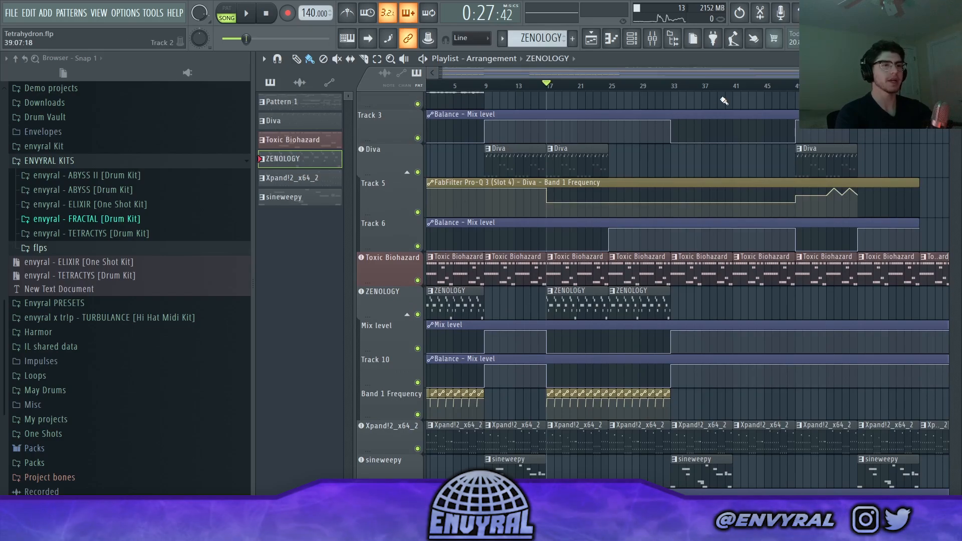
{"action": "scroll", "coordinate": [773, 195], "scroll_direction": "down", "scroll_amount": 3}
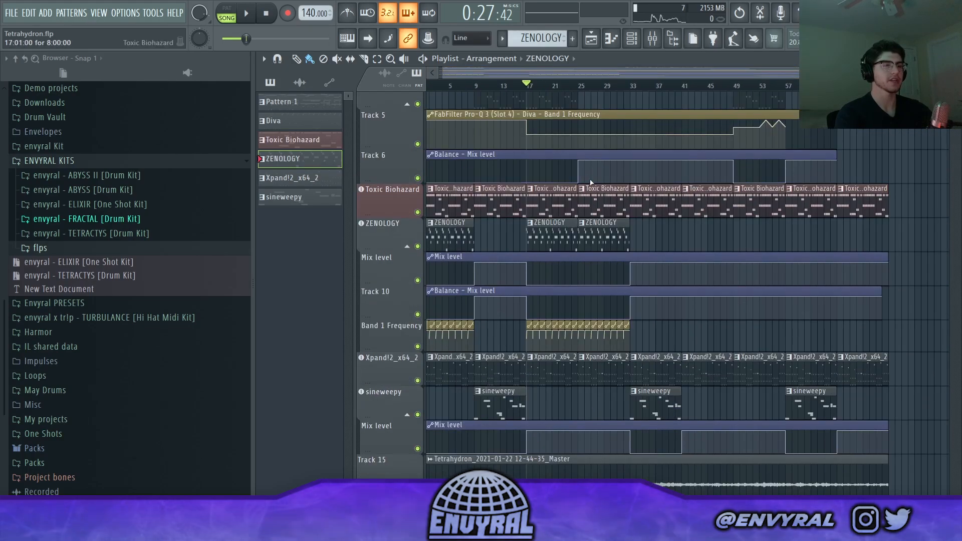